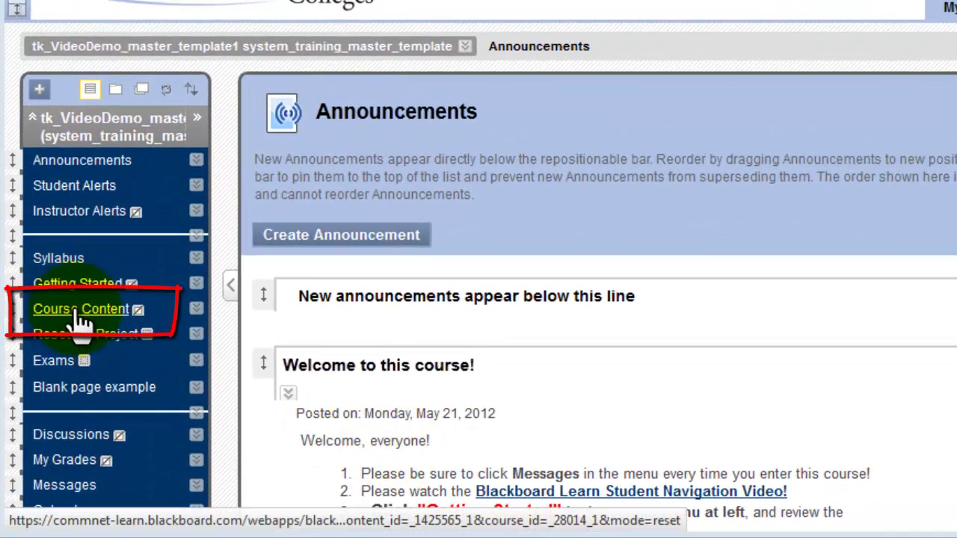
# - Go from the announcements to the Course Content area listing the units
pyautogui.click(79, 311)
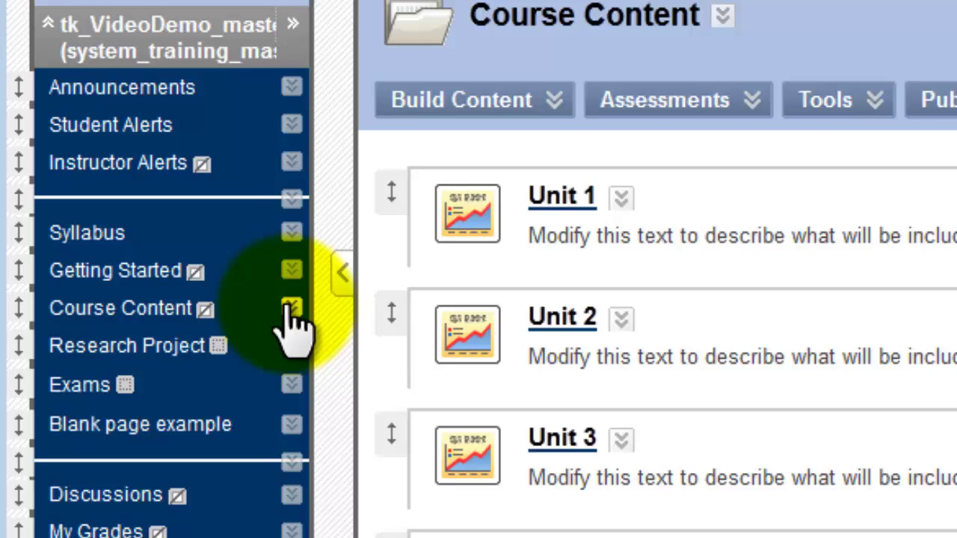
# - Rename the Course Content menu link to 'Course Units'
pyautogui.click(292, 308)
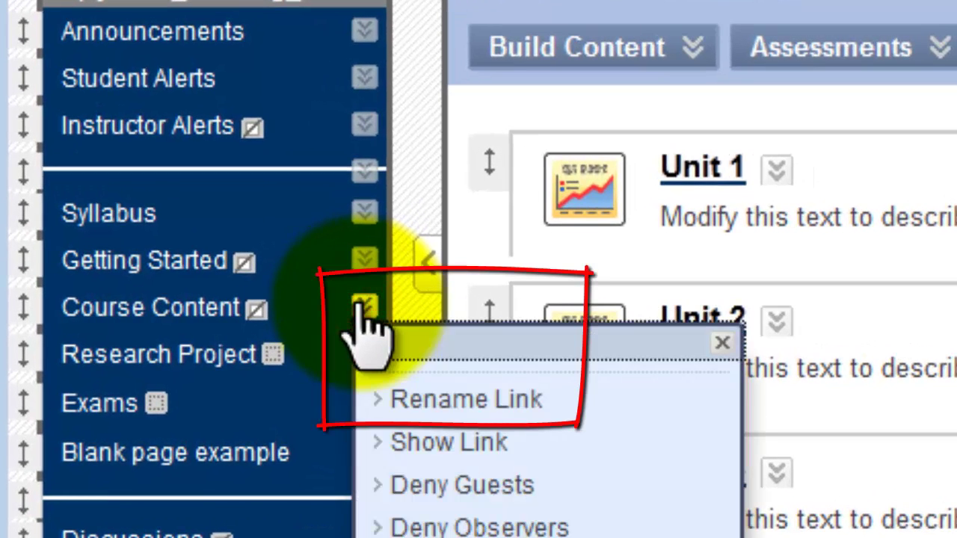
pyautogui.click(453, 404)
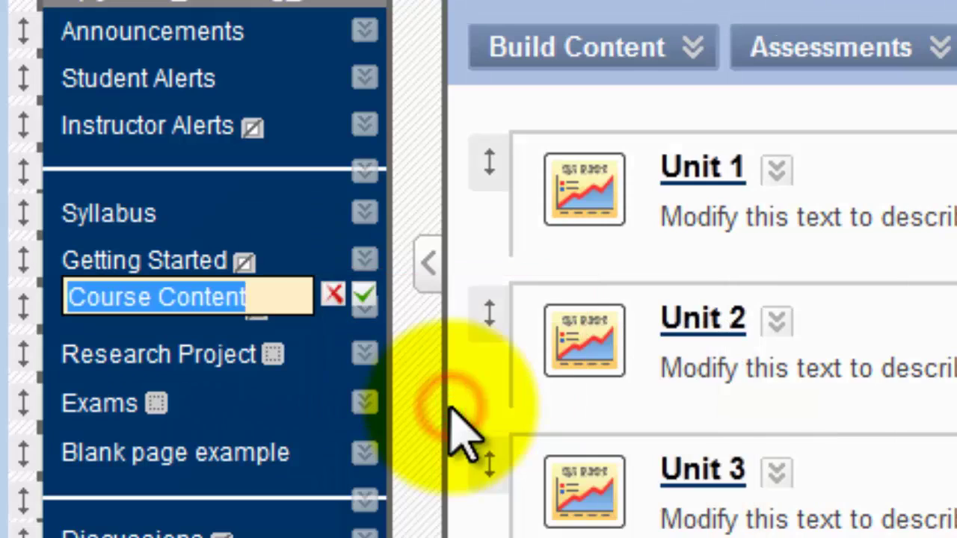
pyautogui.moveTo(281, 296); pyautogui.dragTo(166, 301)
pyautogui.write('Units')
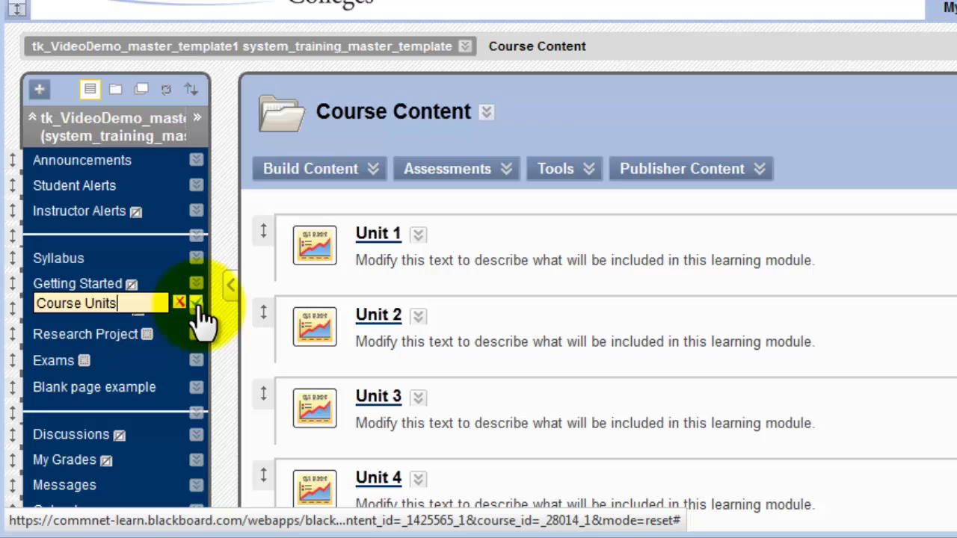
pyautogui.click(195, 303)
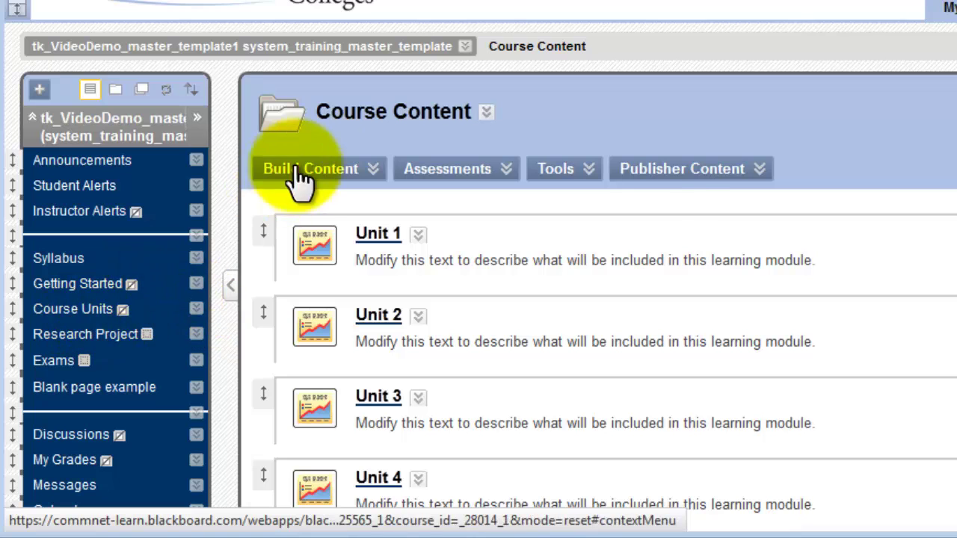
# - Make the Course Units link visible to students
pyautogui.click(85, 314)
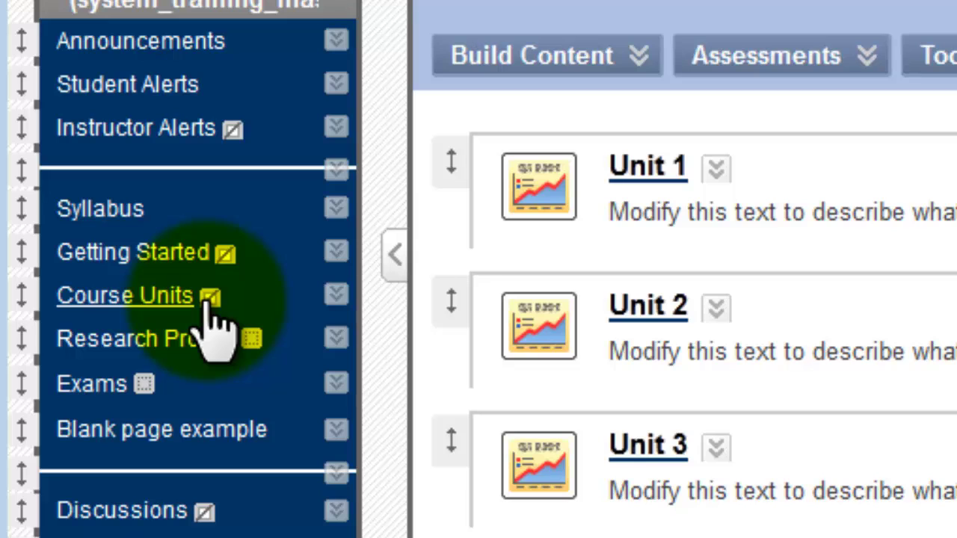
pyautogui.click(336, 295)
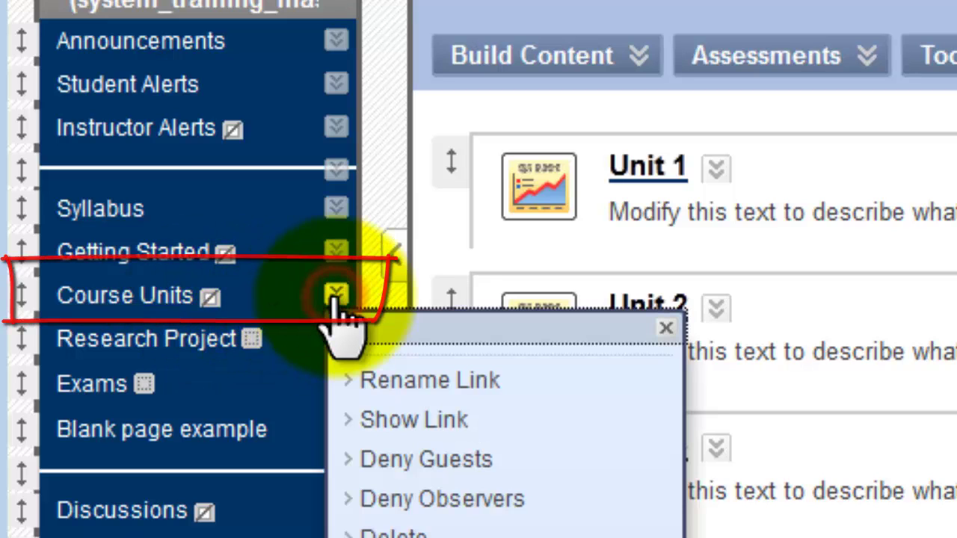
pyautogui.click(403, 422)
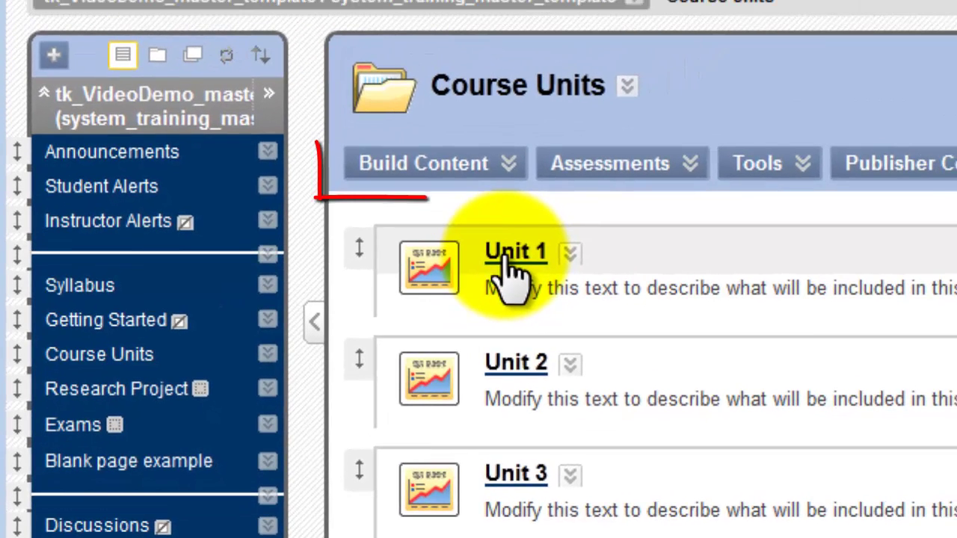
# - Create a learning module named 'Unit 1 TEST MODULE' with a pasted one-line description
pyautogui.click(537, 42)
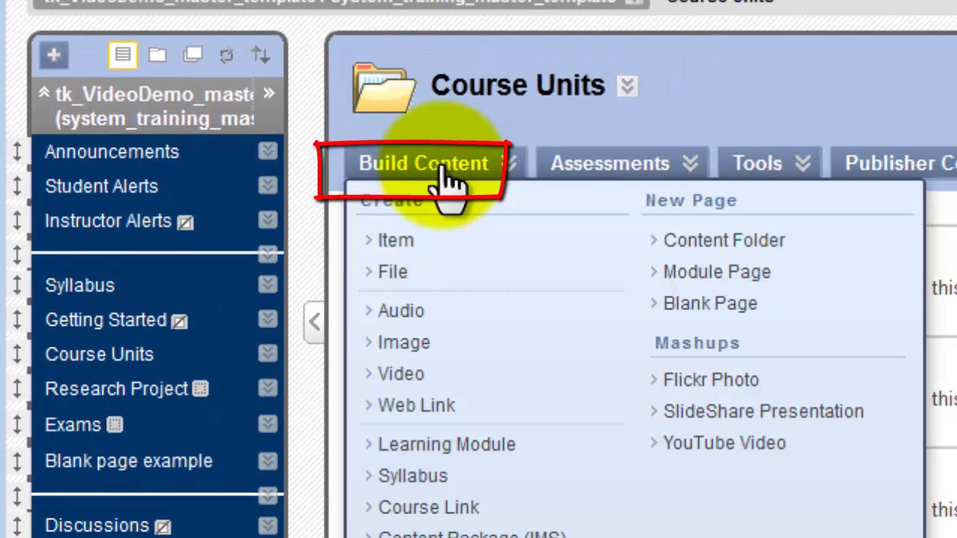
pyautogui.click(443, 448)
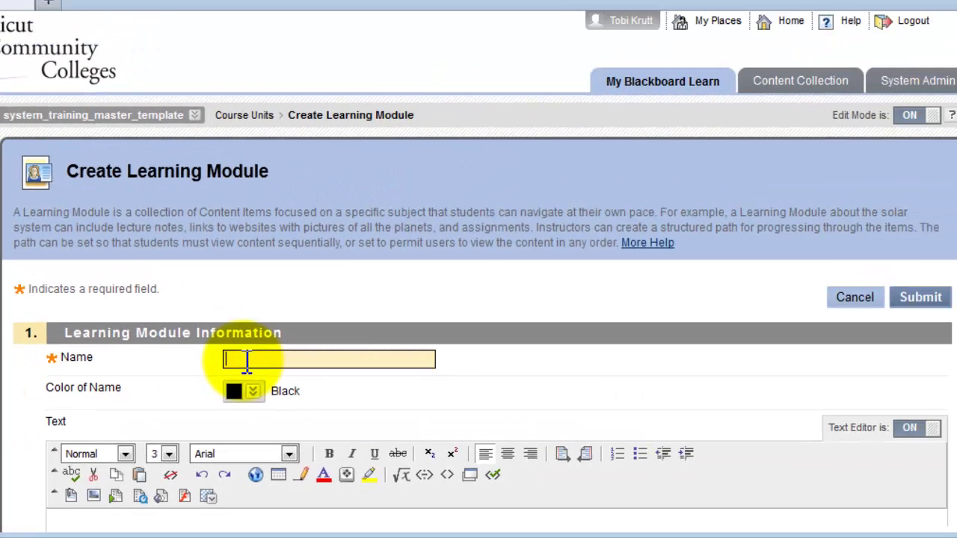
pyautogui.write('Unit 1 TEST ')
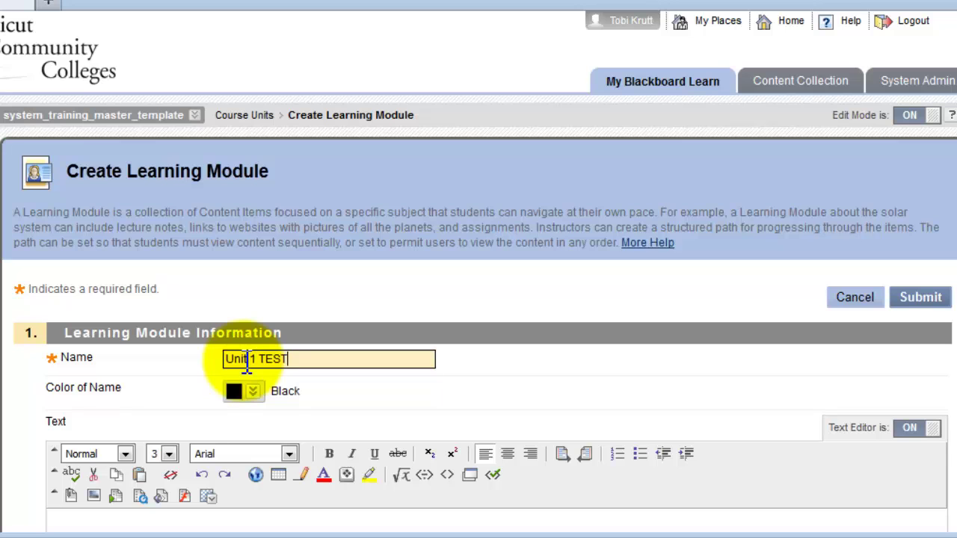
pyautogui.write('MODULE')
pyautogui.moveTo(953, 186); pyautogui.dragTo(953, 262)
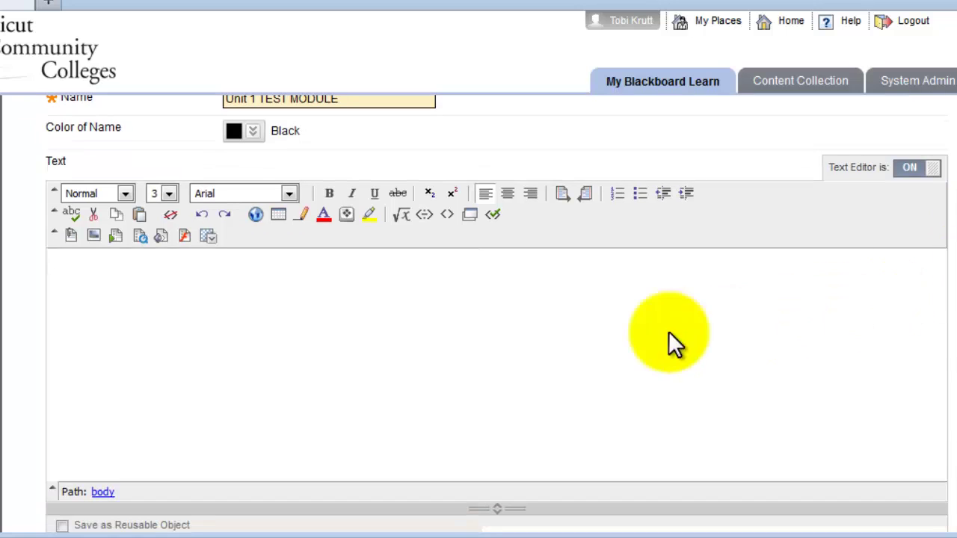
pyautogui.click(523, 278)
pyautogui.write('This is where an instructor can type a short (1-2 lines) description of what students will find in the learning module.')
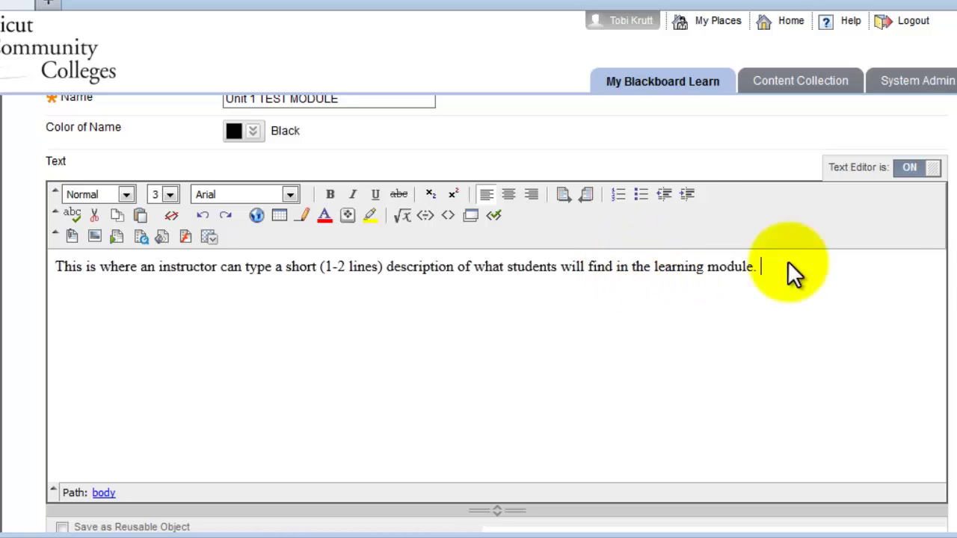
# - Set Track Number of Views to Yes and Hierarchy Display to Mixed, then submit the module
pyautogui.scroll(-6, 953, 268)
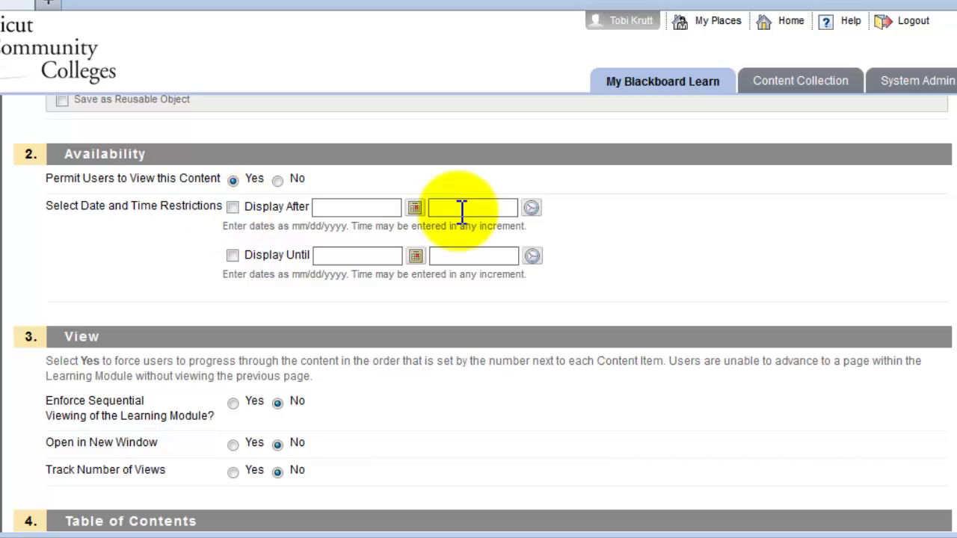
pyautogui.scroll(-3, 955, 433)
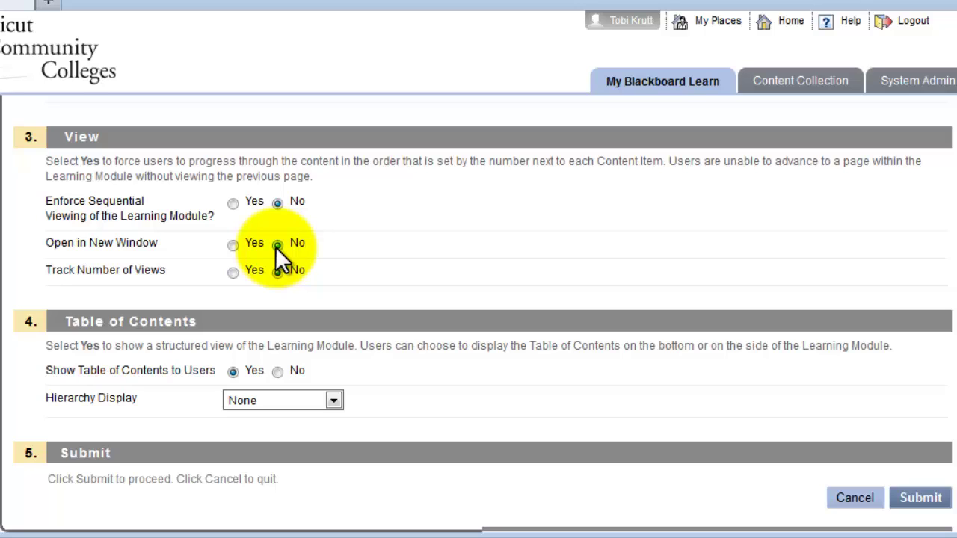
pyautogui.click(232, 273)
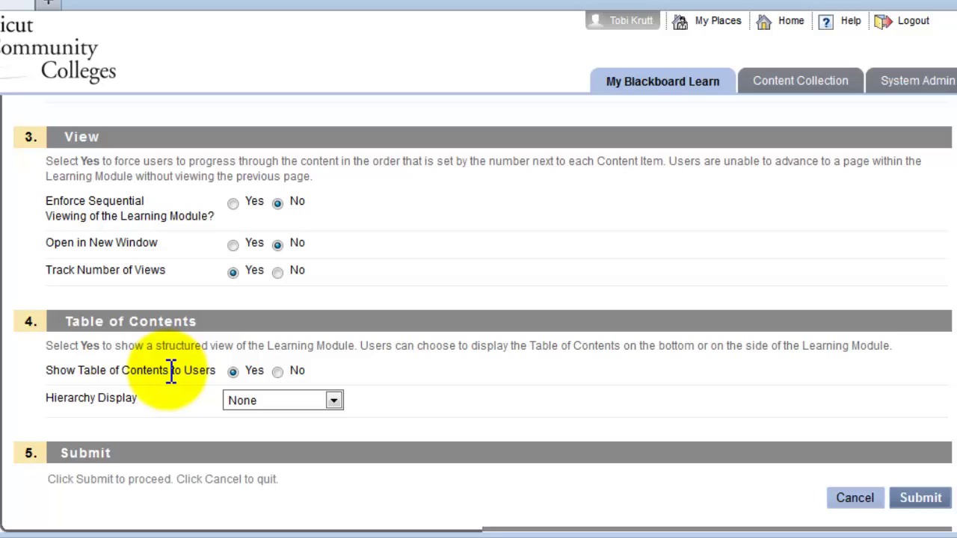
pyautogui.click(335, 402)
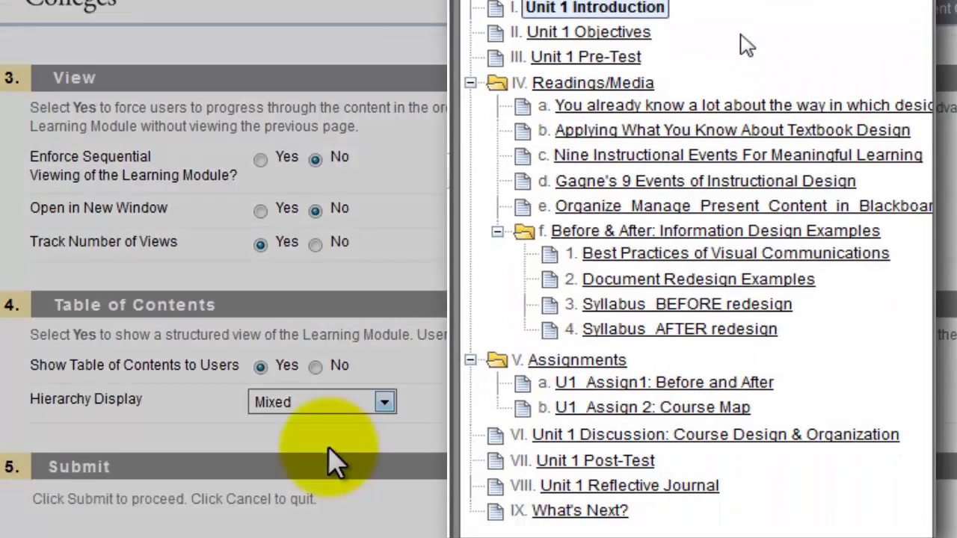
pyautogui.click(920, 499)
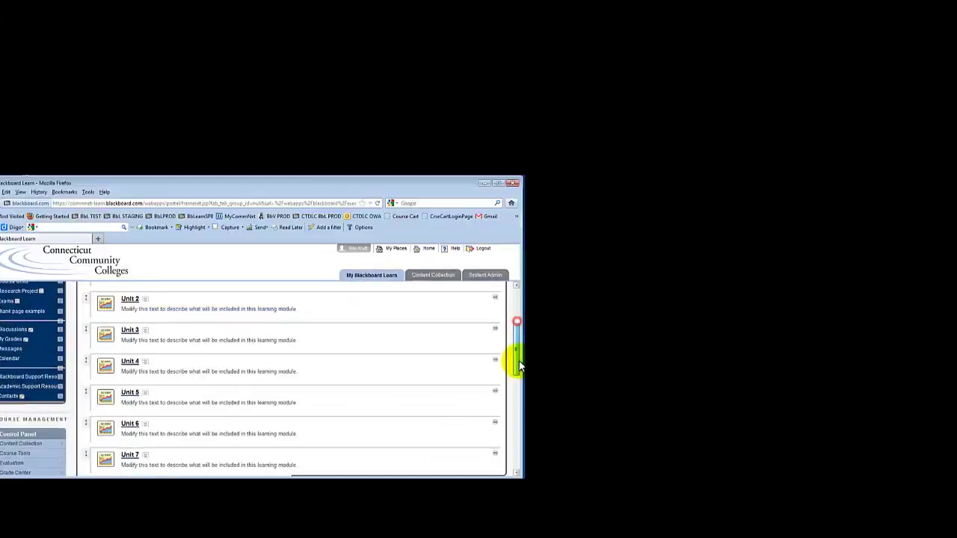
# - Drag Unit 1 TEST MODULE to the top of the Course Units list, above Unit 1
pyautogui.moveTo(519, 366); pyautogui.dragTo(519, 470)
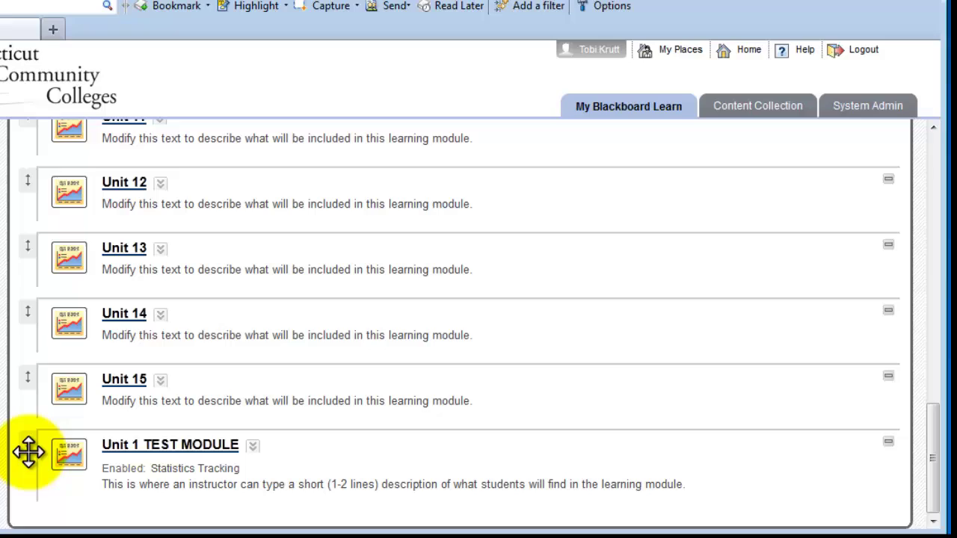
pyautogui.moveTo(28, 452); pyautogui.dragTo(21, 134)
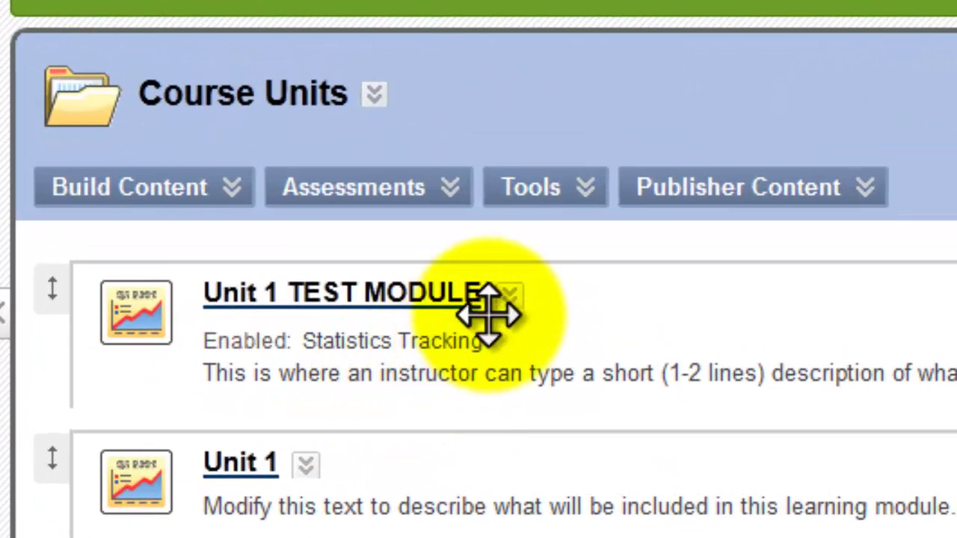
pyautogui.click(510, 297)
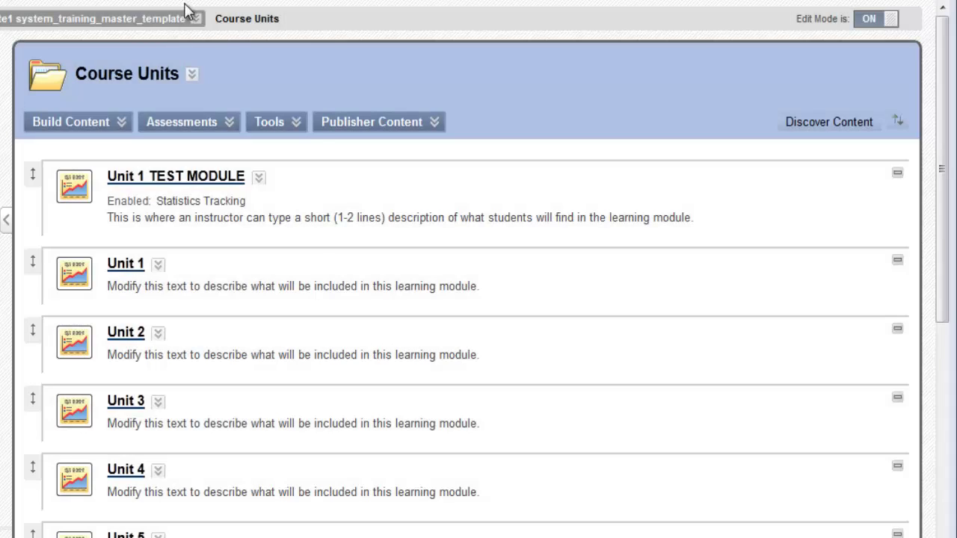
# - Add a 'Unit Introduction' item with its introductory paragraph inside Unit 1 TEST MODULE
pyautogui.click(179, 121)
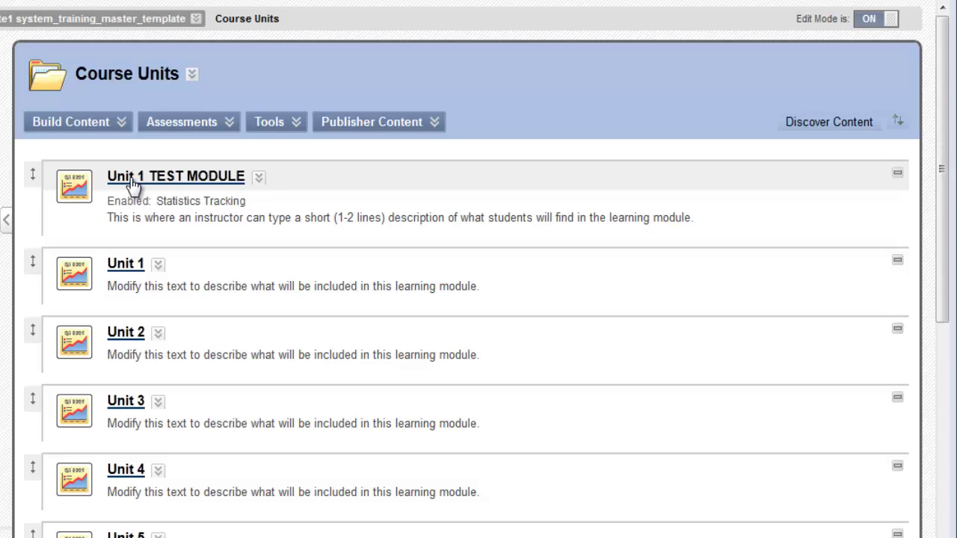
pyautogui.click(133, 179)
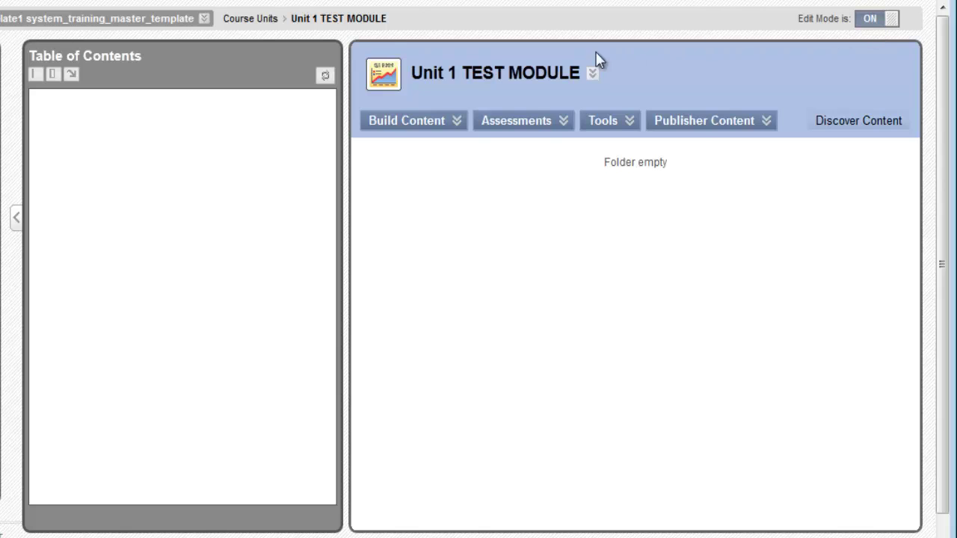
pyautogui.click(388, 126)
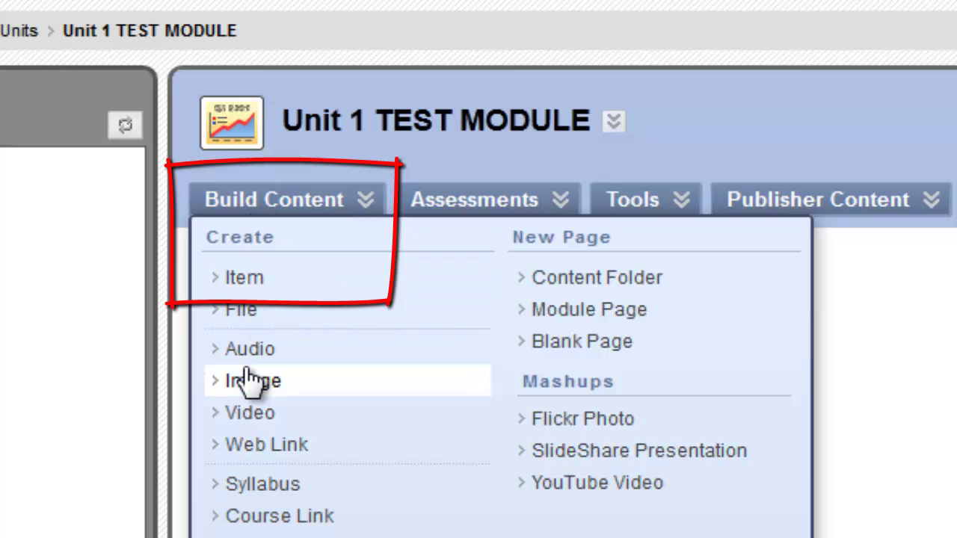
pyautogui.click(245, 281)
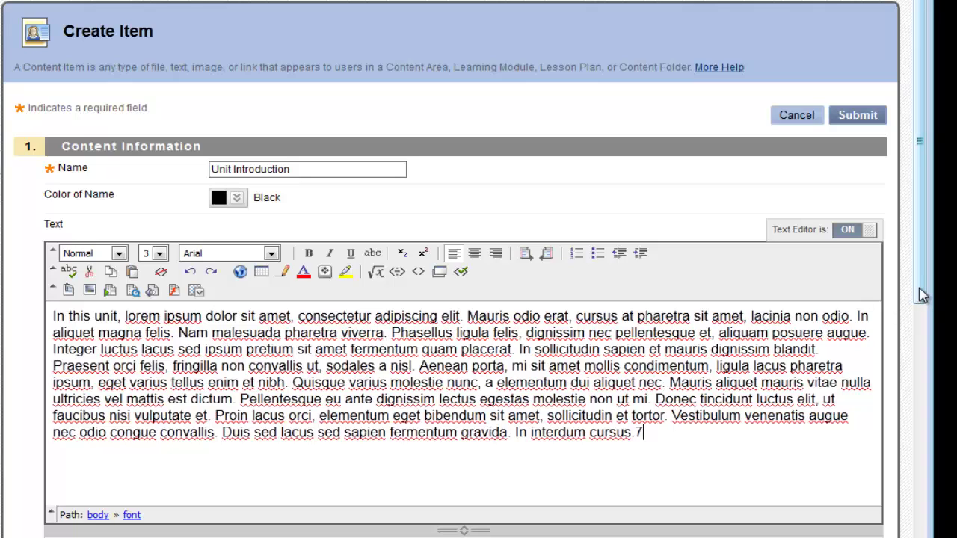
pyautogui.click(870, 124)
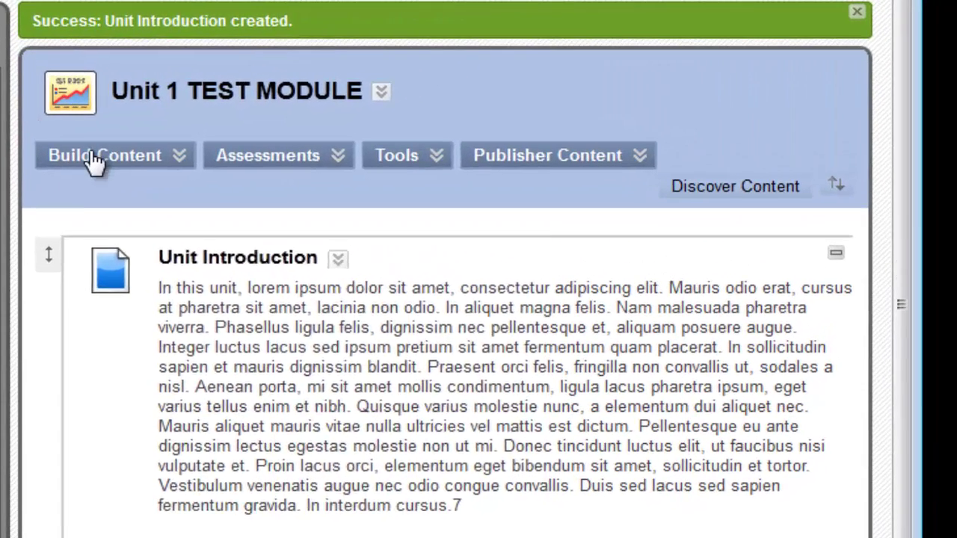
# - Add a 'Unit Objectives' item listing four bulleted objectives below Unit Introduction
pyautogui.click(376, 107)
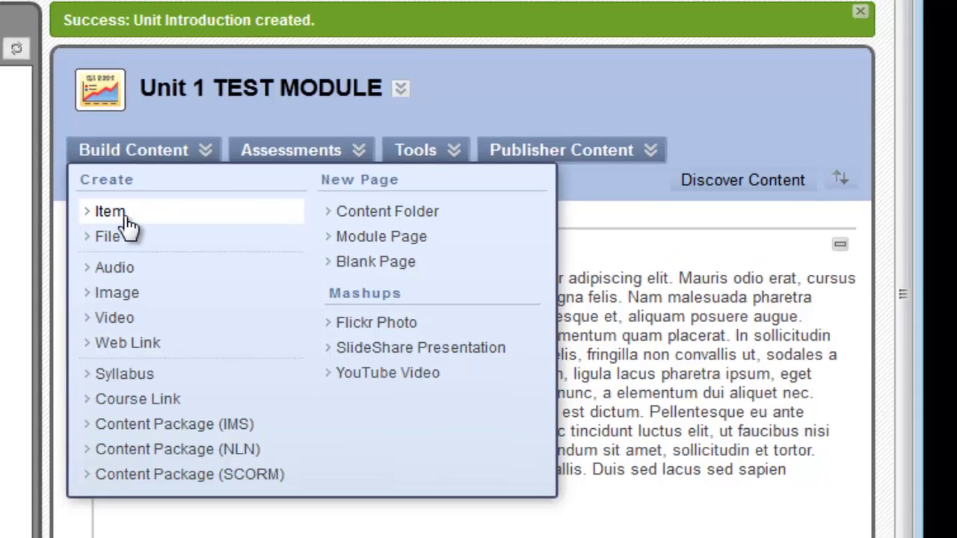
pyautogui.click(95, 223)
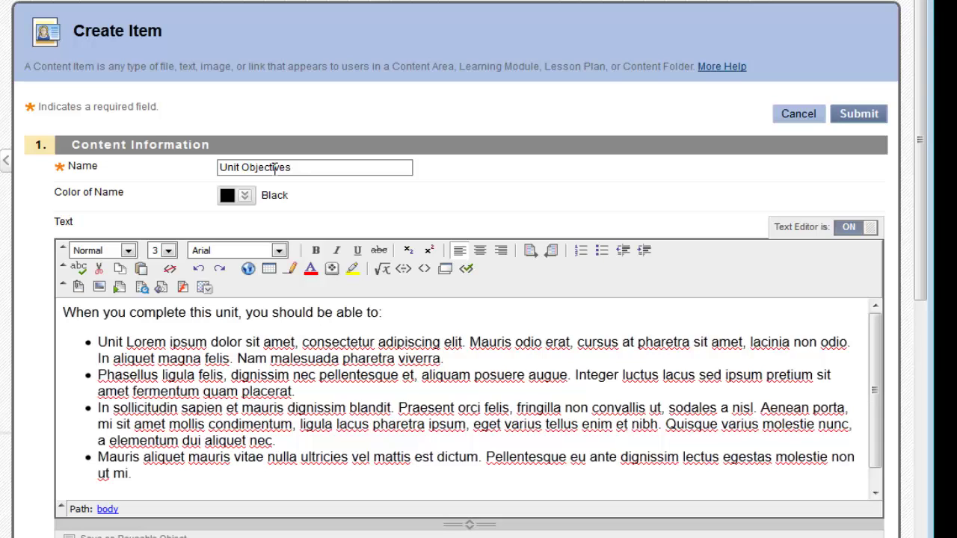
pyautogui.click(868, 120)
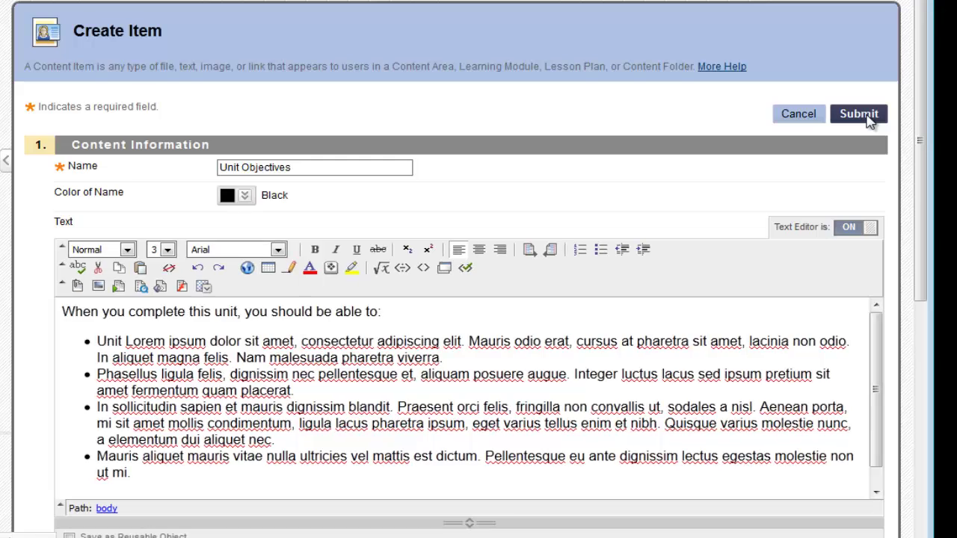
pyautogui.scroll(-1, 929, 168)
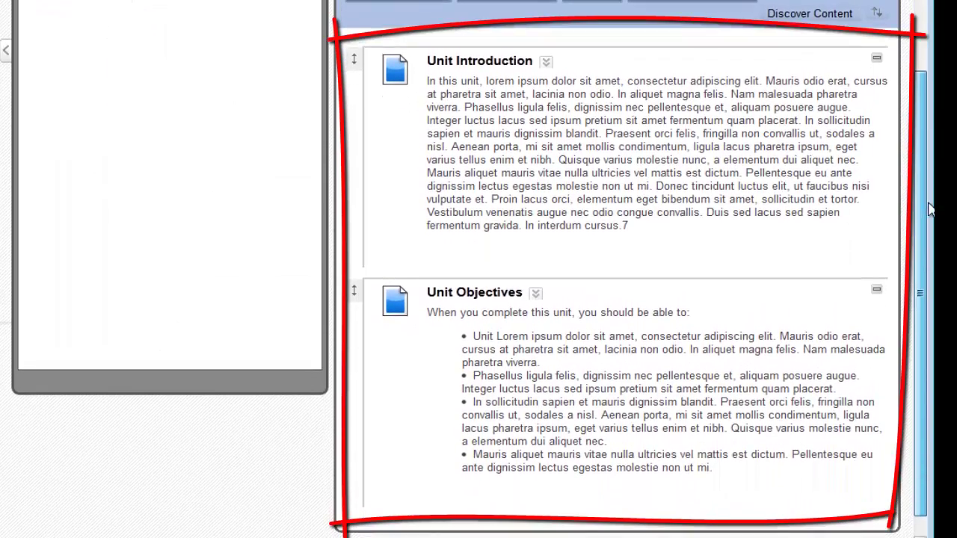
pyautogui.scroll(1, 930, 166)
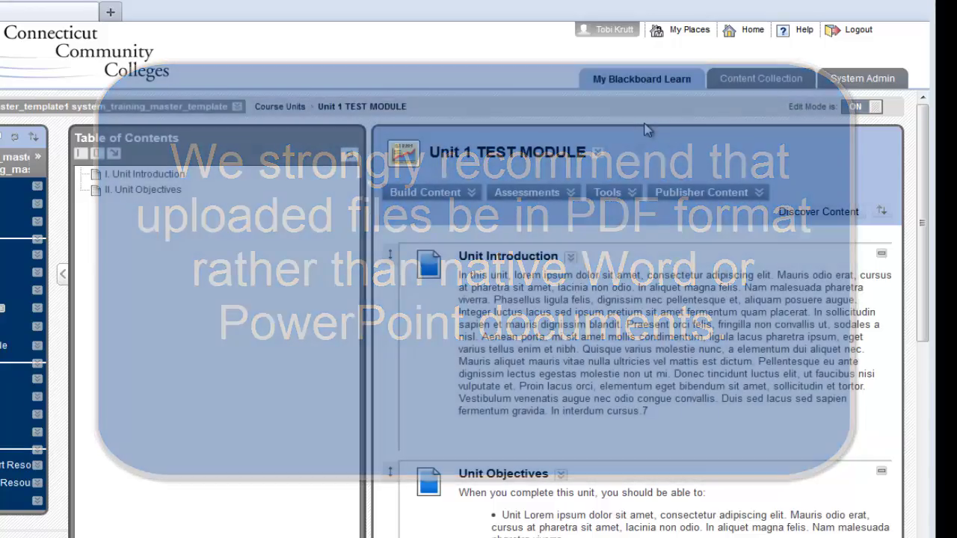
# - Upload Antiinfectives lecture_handout_2slidesPage.pdf as a new file item
pyautogui.click(417, 186)
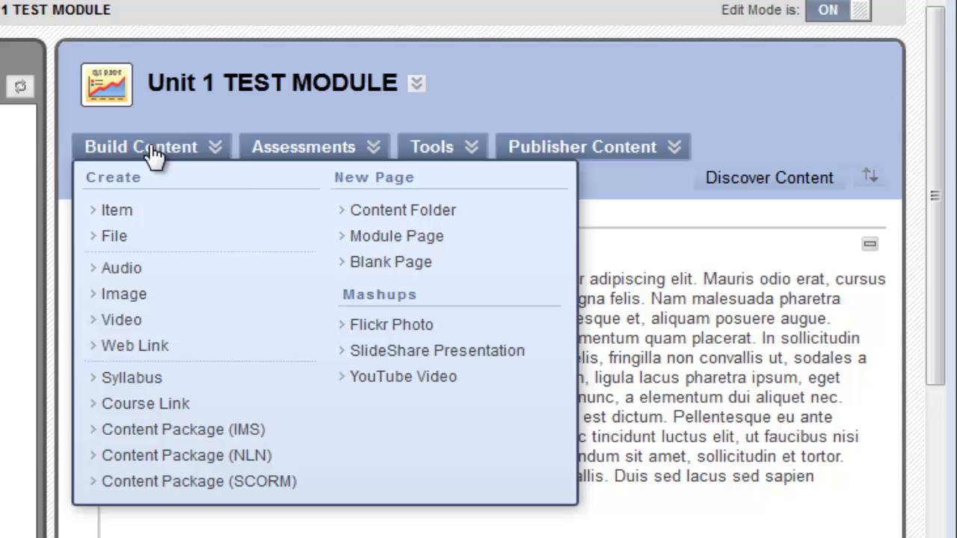
pyautogui.click(116, 240)
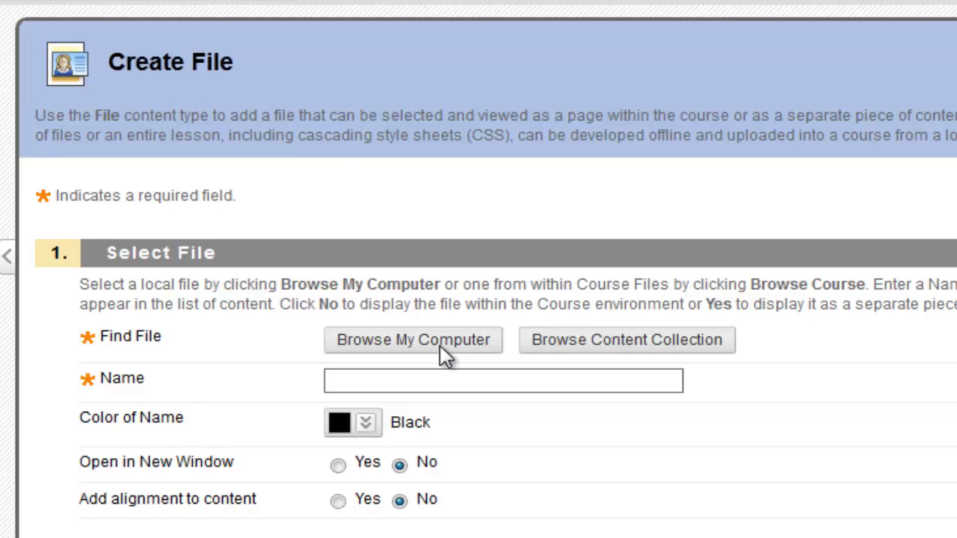
pyautogui.click(439, 346)
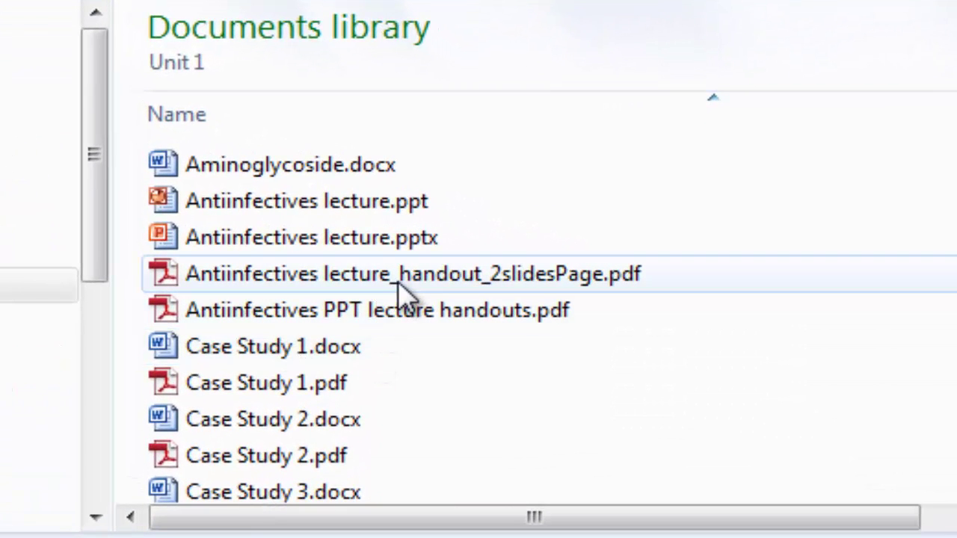
pyautogui.click(419, 278)
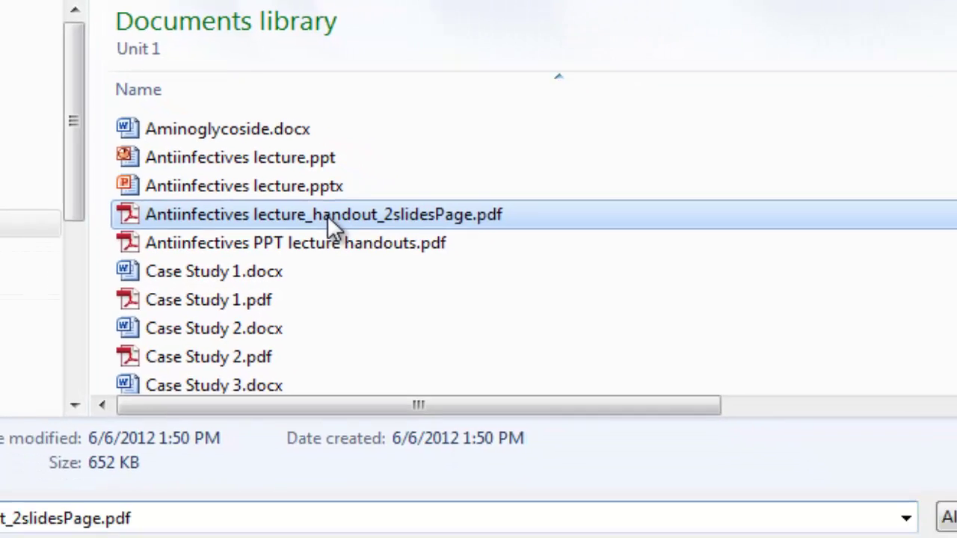
pyautogui.click(734, 408)
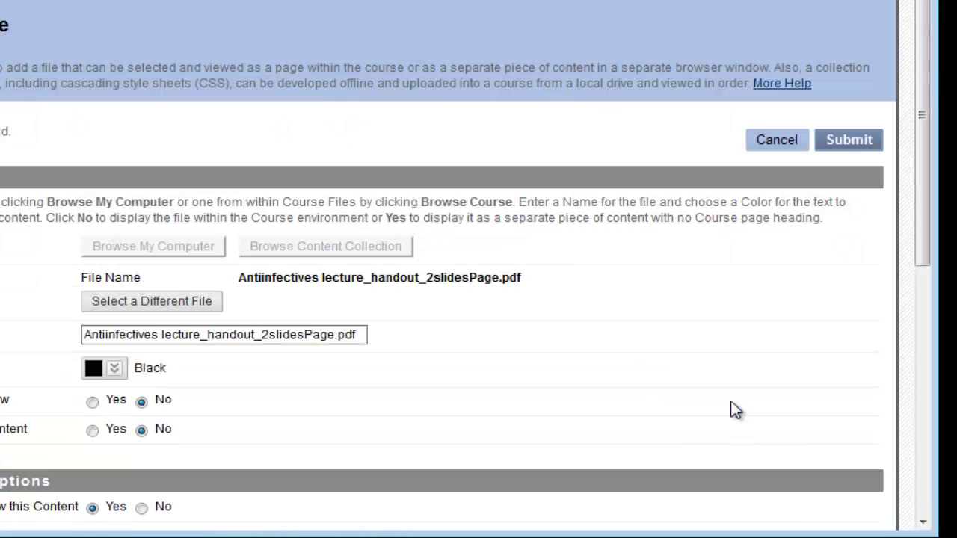
# - Trim the file item's name to 'Antiinfectives lecture handout' and submit it
pyautogui.click(129, 338)
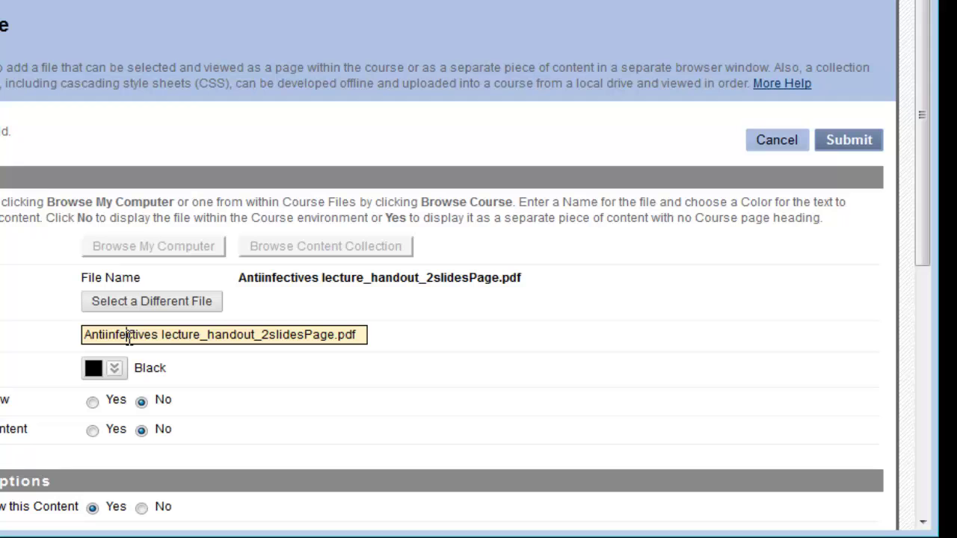
pyautogui.click(160, 335)
pyautogui.press('BackSpace')
pyautogui.moveTo(251, 334); pyautogui.dragTo(359, 335)
pyautogui.press('BackSpace')
pyautogui.click(852, 140)
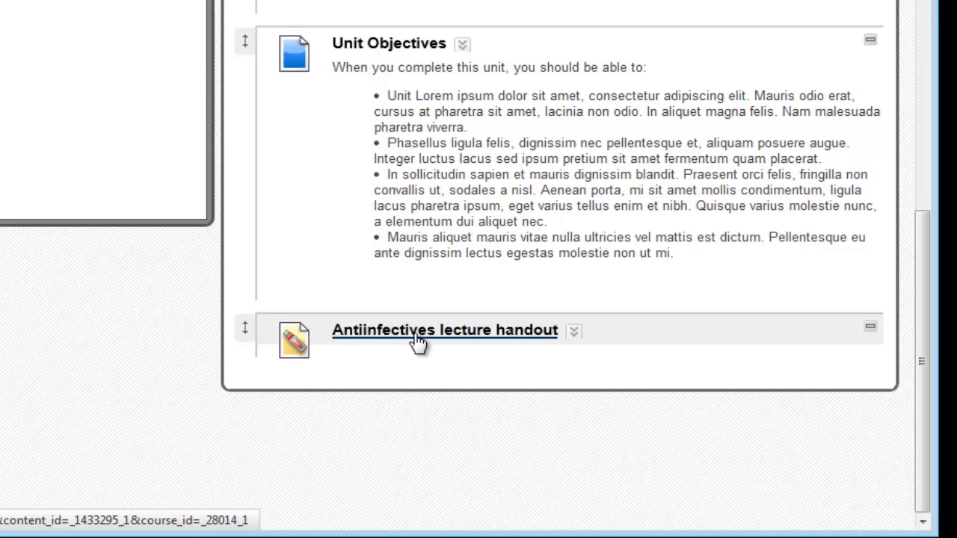
pyautogui.moveTo(928, 369); pyautogui.dragTo(914, 336)
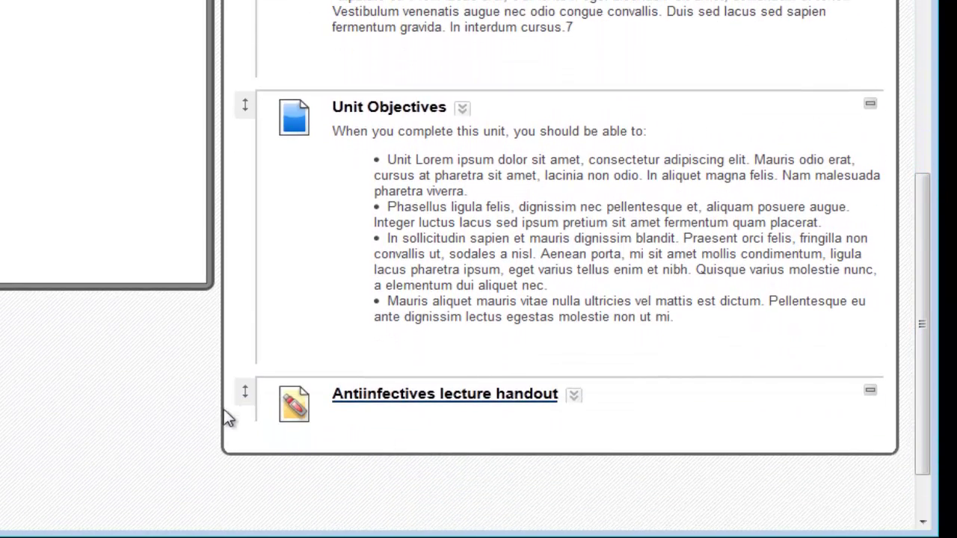
pyautogui.moveTo(246, 391); pyautogui.dragTo(256, 100)
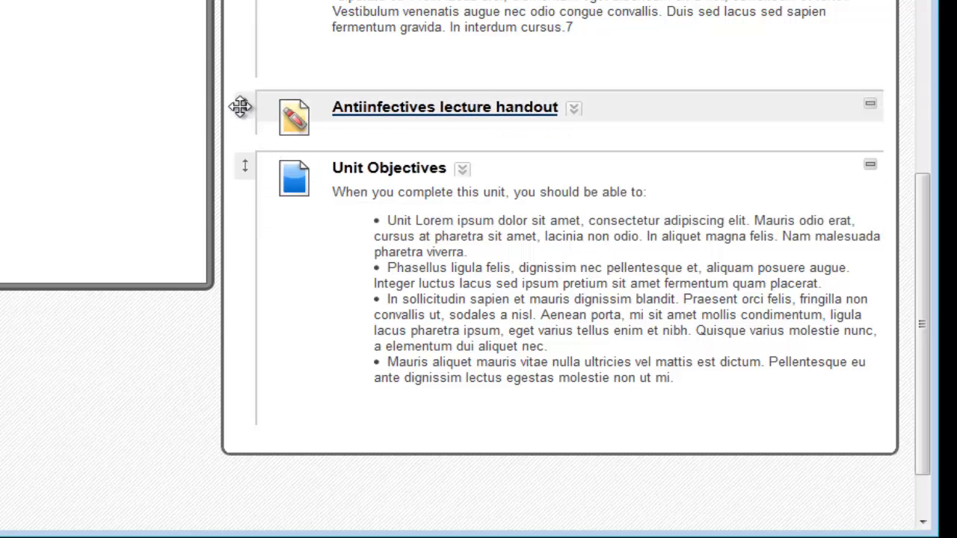
pyautogui.moveTo(240, 107); pyautogui.dragTo(293, 401)
pyautogui.moveTo(925, 421); pyautogui.dragTo(908, 187)
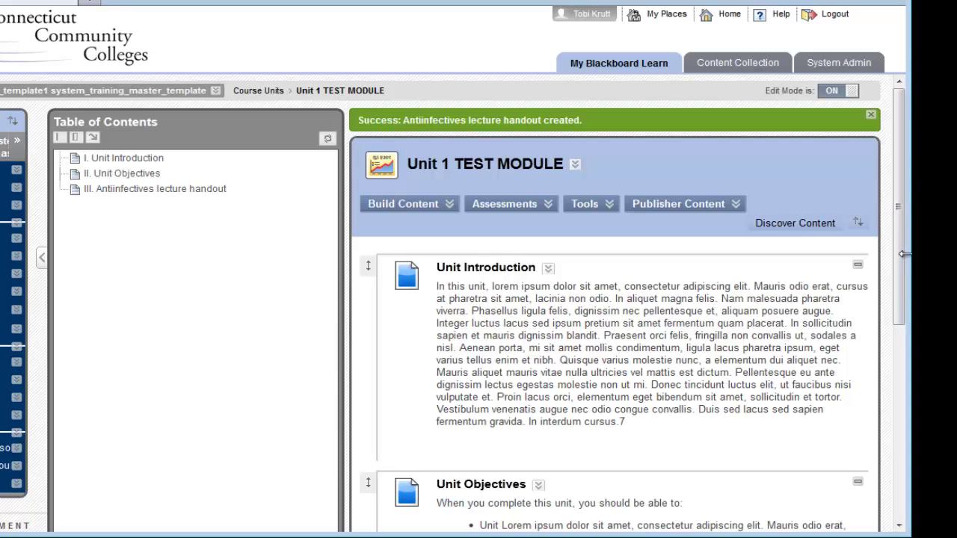
# - Turn Edit Mode off, try the table-of-contents width buttons, and open Unit Objectives
pyautogui.moveTo(904, 270)
pyautogui.mouseDown()
pyautogui.moveTo(904, 361)
pyautogui.moveTo(905, 258)
pyautogui.mouseUp()
pyautogui.click(832, 93)
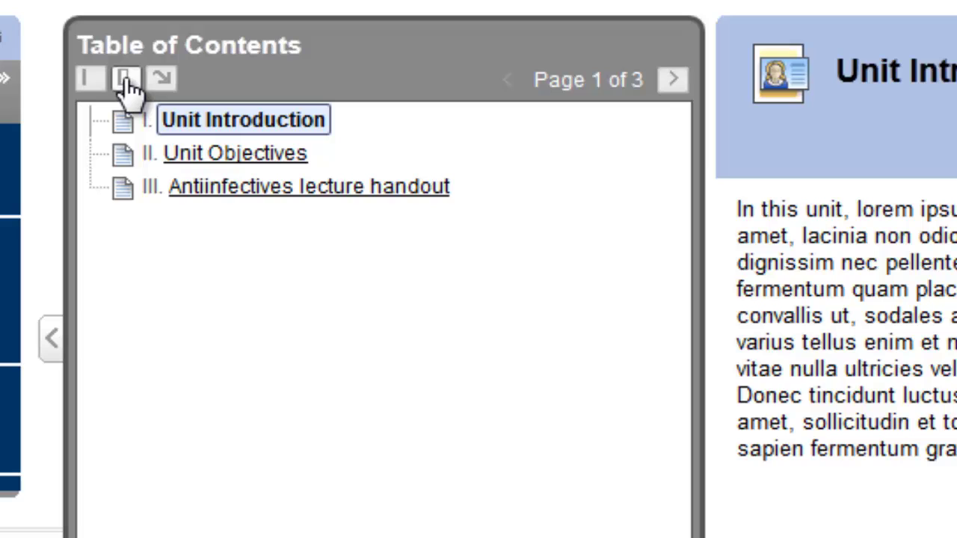
pyautogui.click(125, 79)
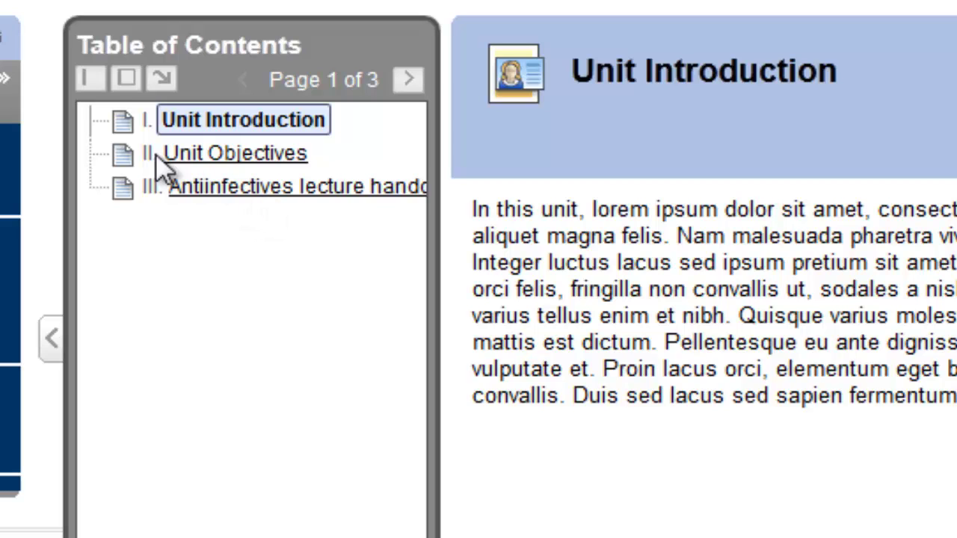
pyautogui.click(87, 79)
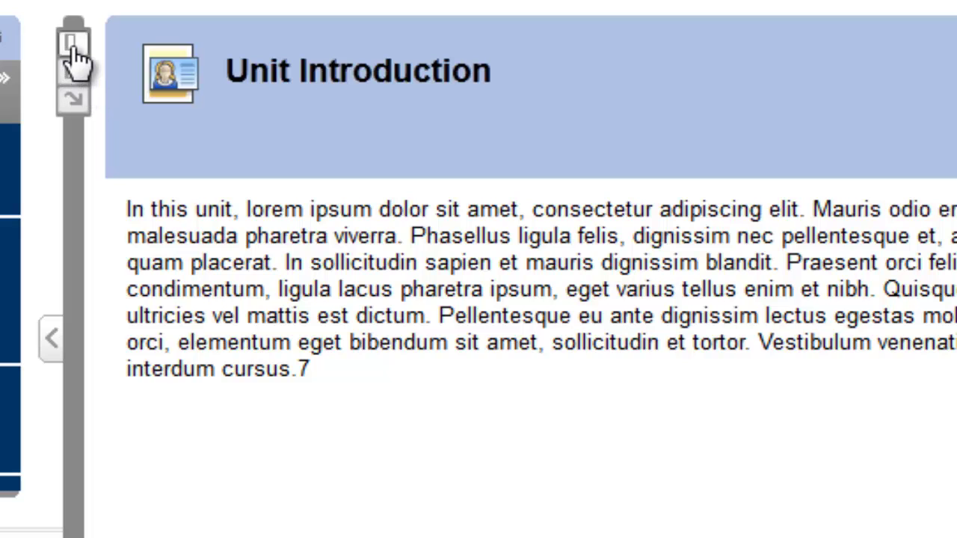
pyautogui.click(73, 45)
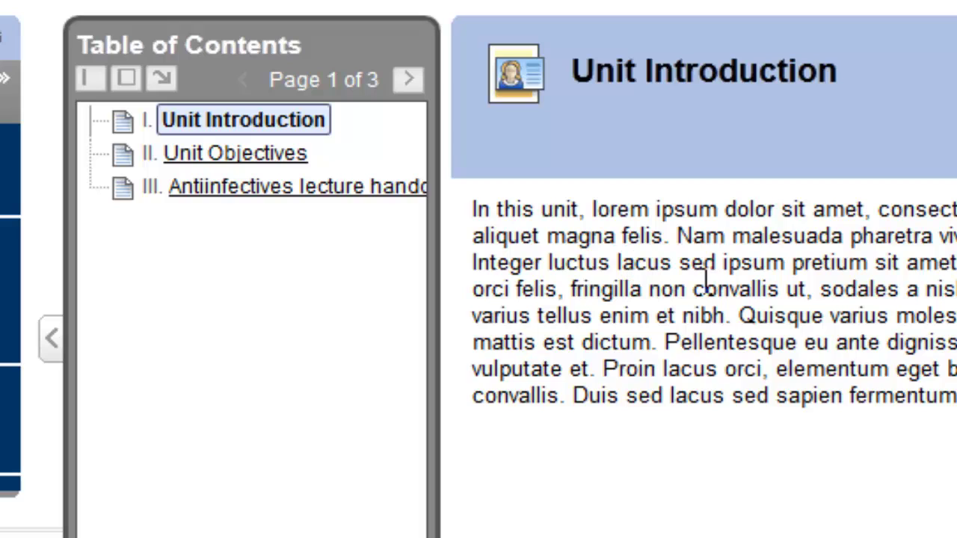
pyautogui.click(258, 159)
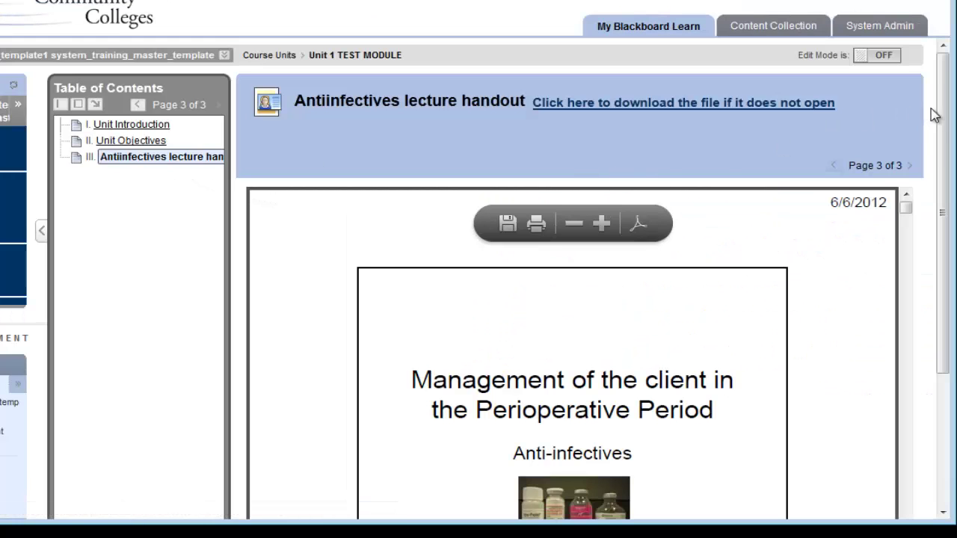
pyautogui.moveTo(948, 122); pyautogui.dragTo(705, 269)
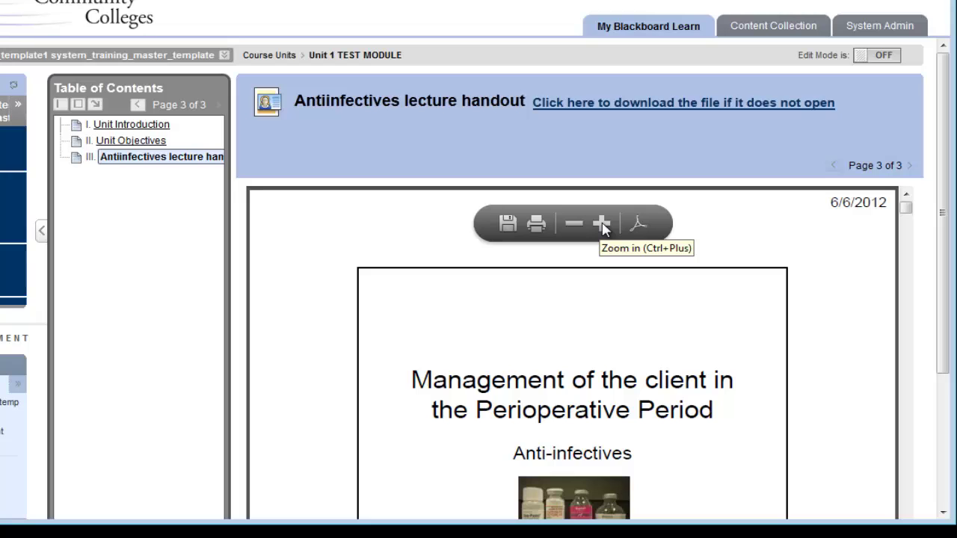
# - Switch Edit Mode back on for Unit 1 TEST MODULE
pyautogui.click(882, 57)
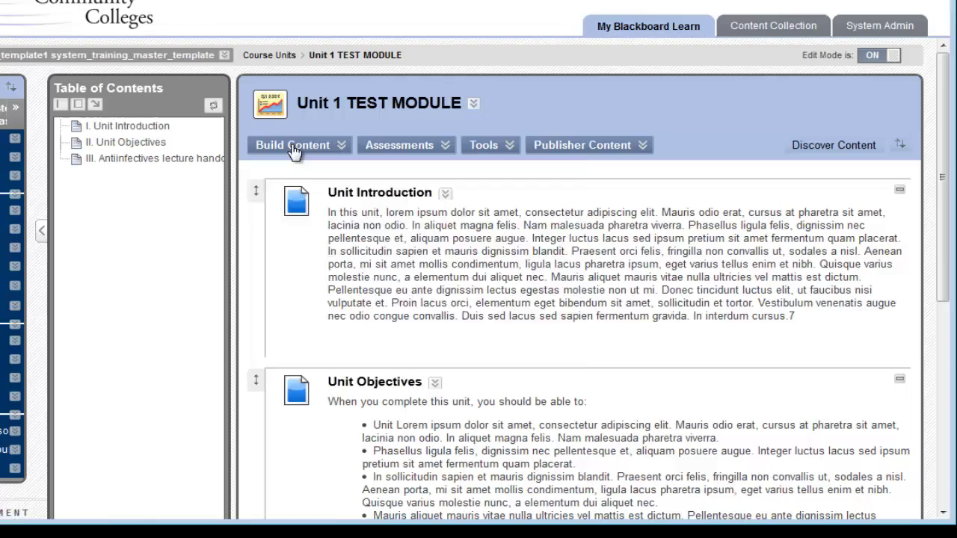
pyautogui.click(281, 149)
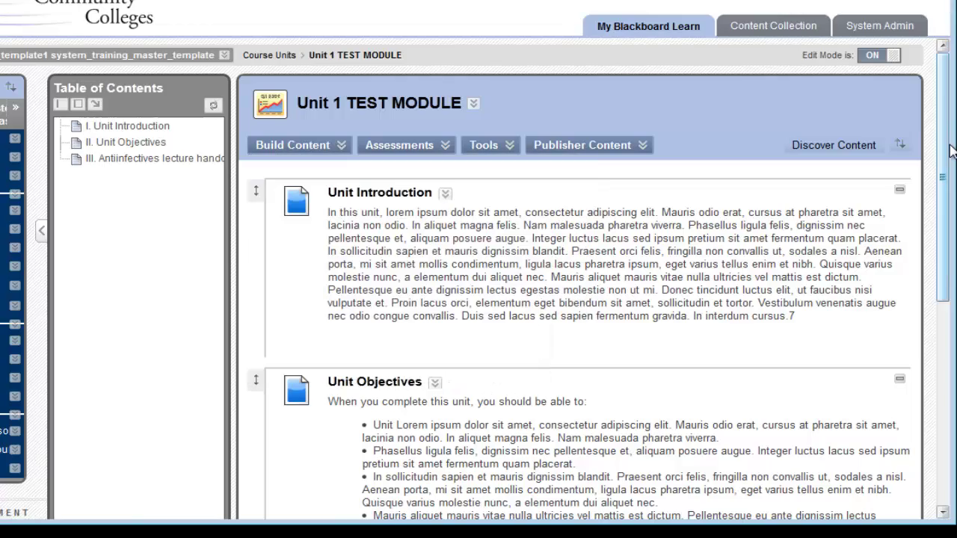